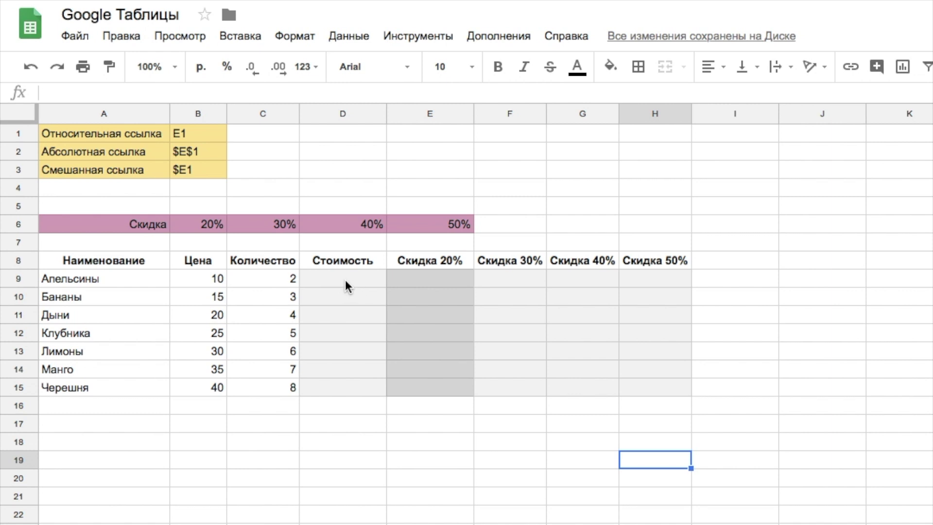
# Step: Enter the formula =B9*C9 in cell D9 to calculate the cost of Апельсины
pyautogui.click(346, 285)
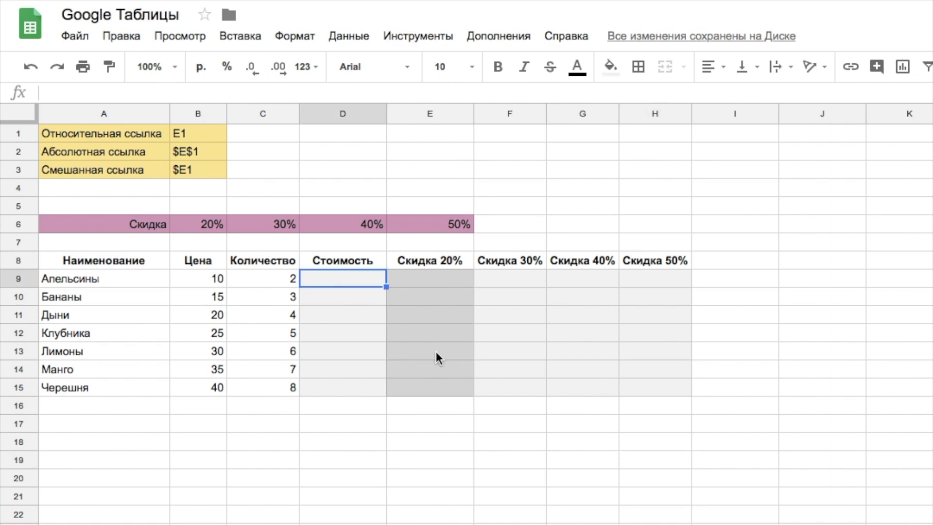
pyautogui.write('=')
pyautogui.click(205, 278)
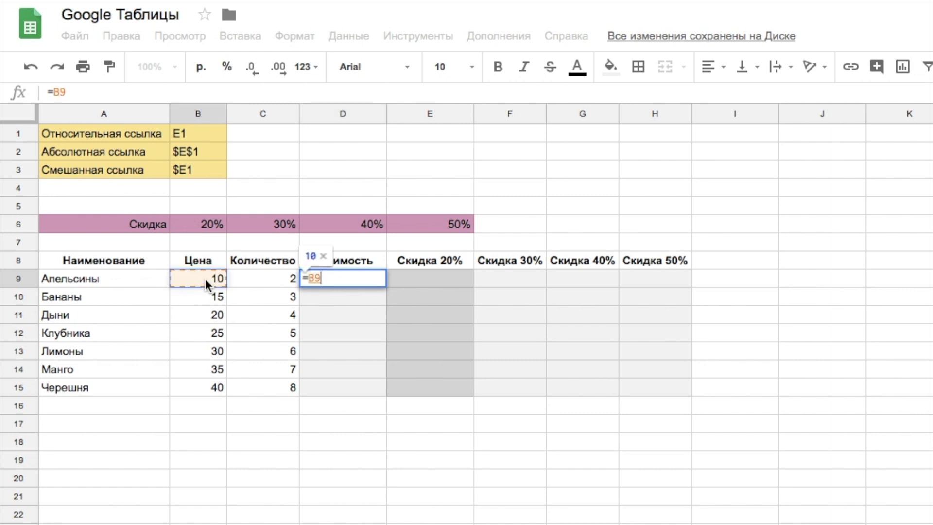
pyautogui.write(';')
pyautogui.press('BackSpace')
pyautogui.write('*')
pyautogui.click(270, 277)
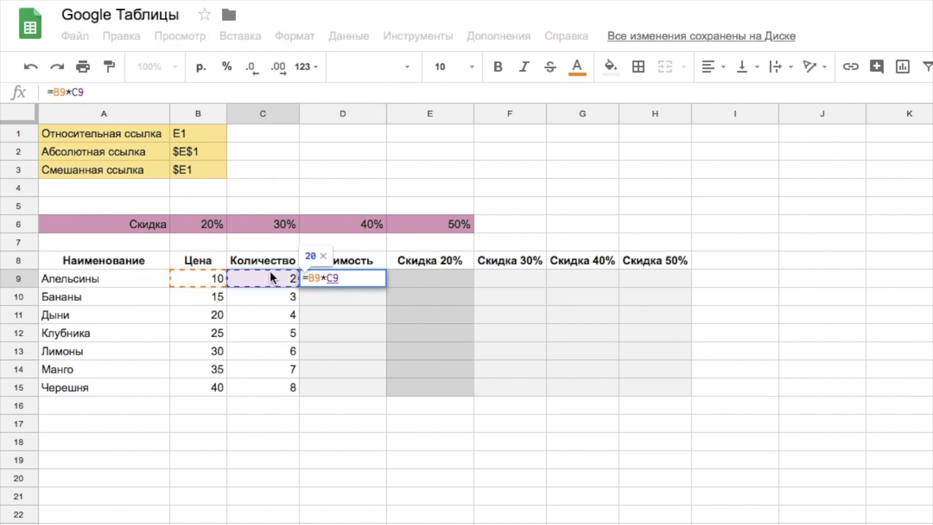
pyautogui.press('Return')
# Step: Fill the cost formula from D9 down to D15 and check the copied formula in D10
pyautogui.click(343, 283)
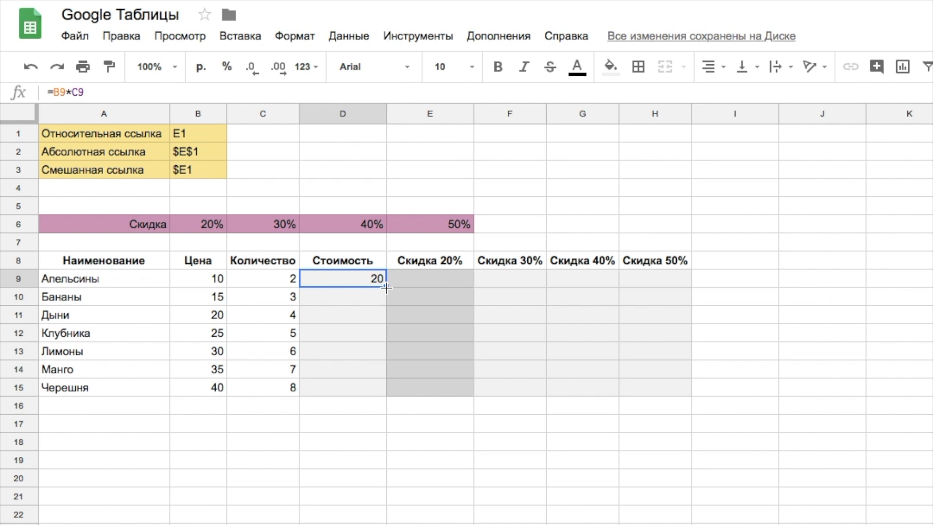
pyautogui.moveTo(388, 287); pyautogui.dragTo(386, 385)
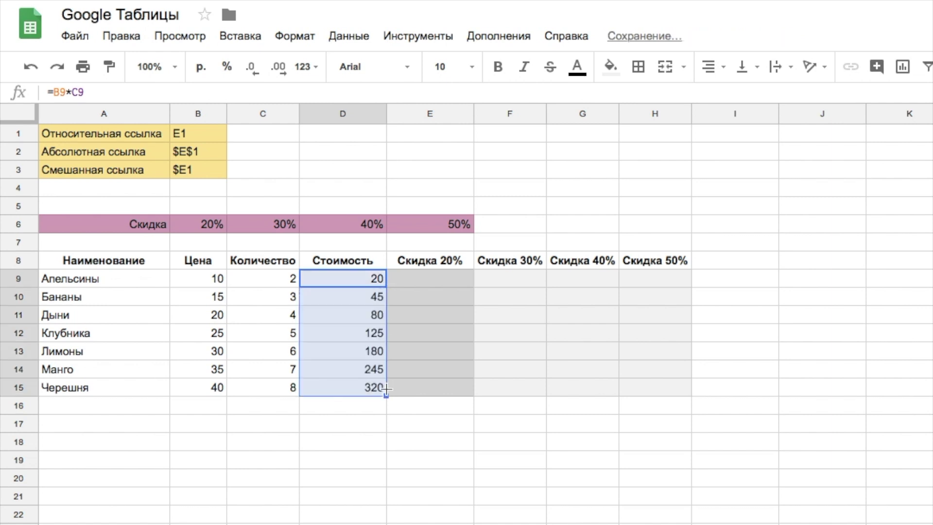
pyautogui.click(357, 297)
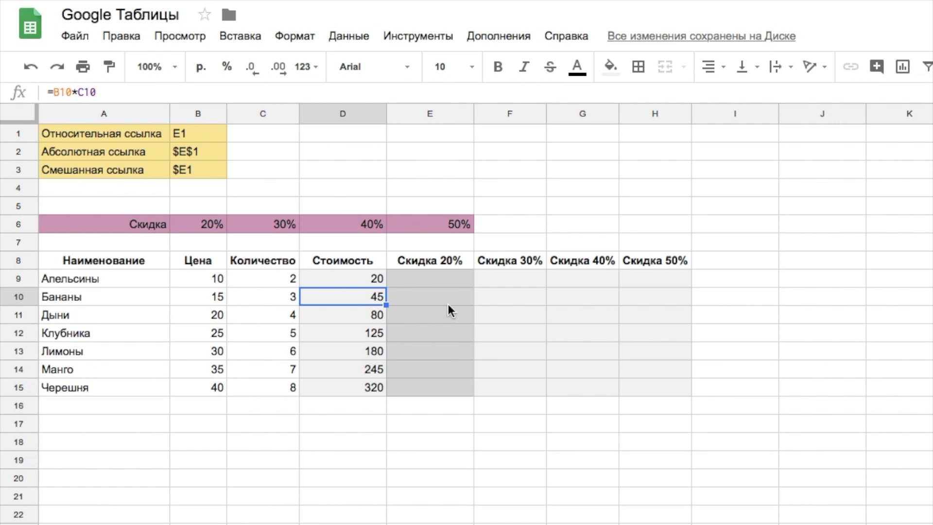
# Step: Enter the formula =D9*B6 in cell E9 for the 20% discount
pyautogui.click(446, 282)
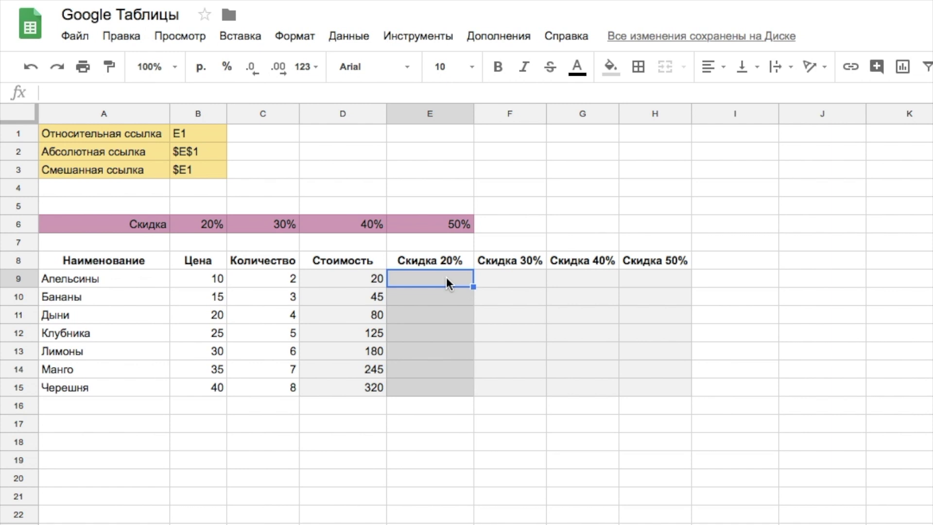
pyautogui.write('=')
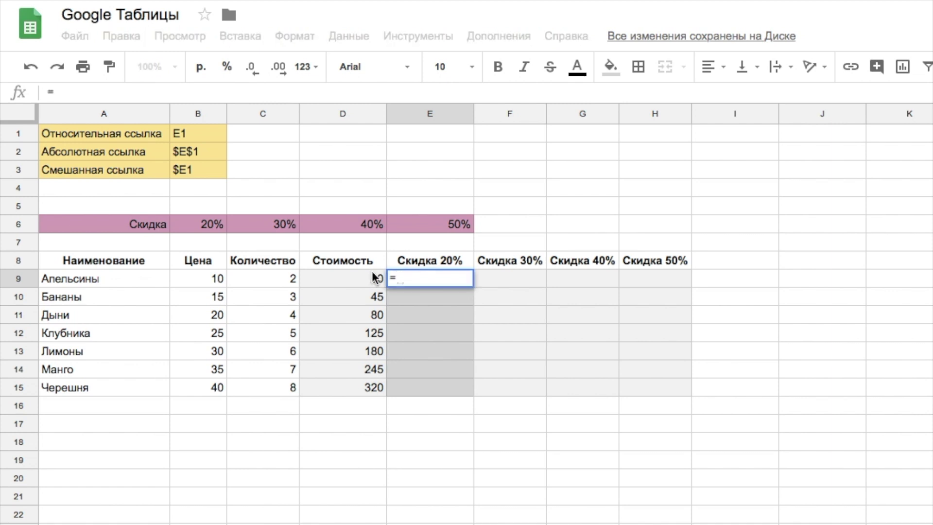
pyautogui.click(348, 281)
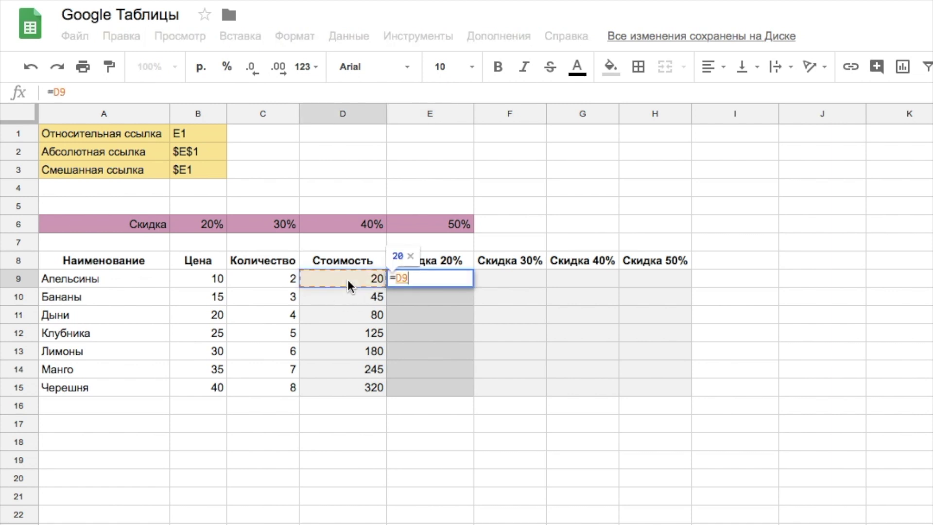
pyautogui.write('*')
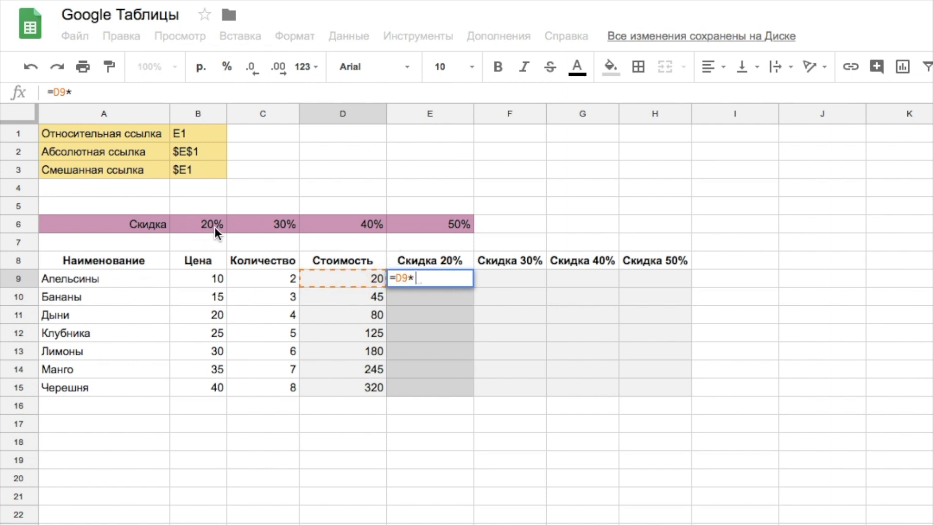
pyautogui.click(202, 224)
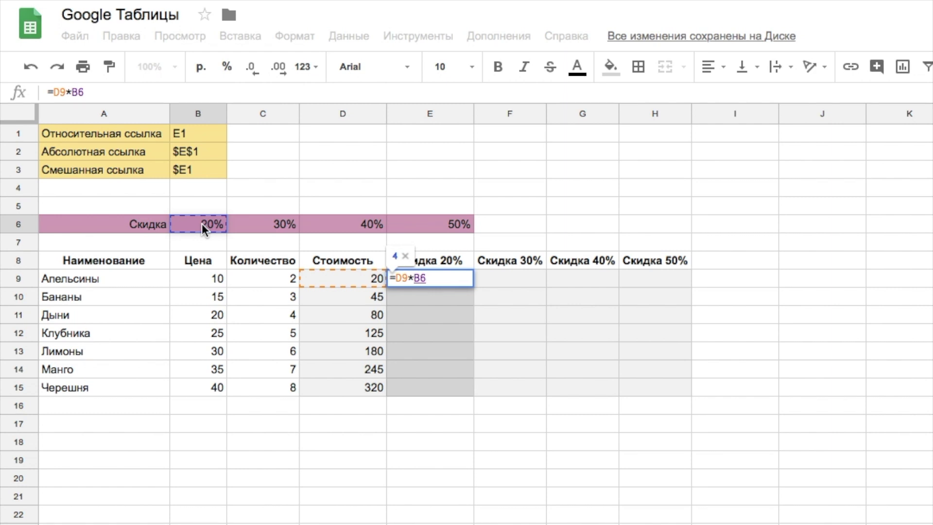
pyautogui.press('Return')
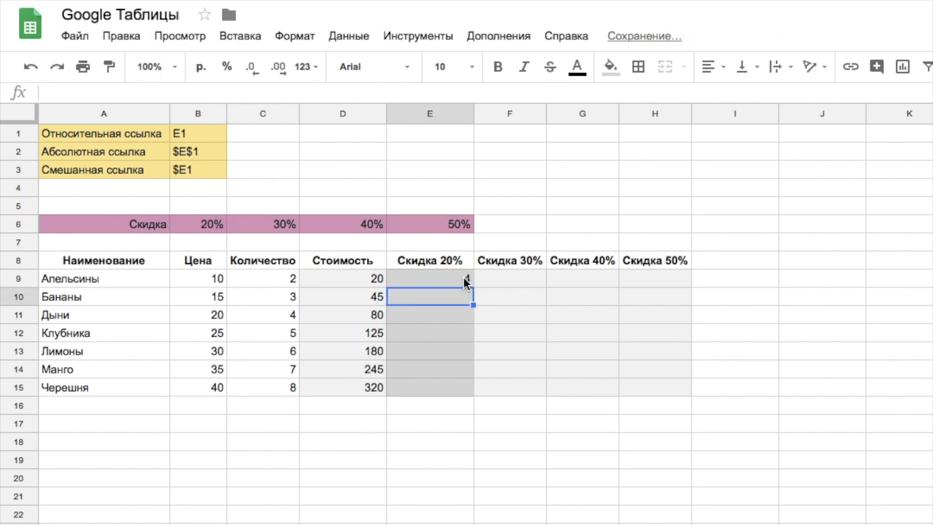
# Step: Try to copy the E9 discount formula down to E10 and inspect the references in the copy
pyautogui.click(462, 277)
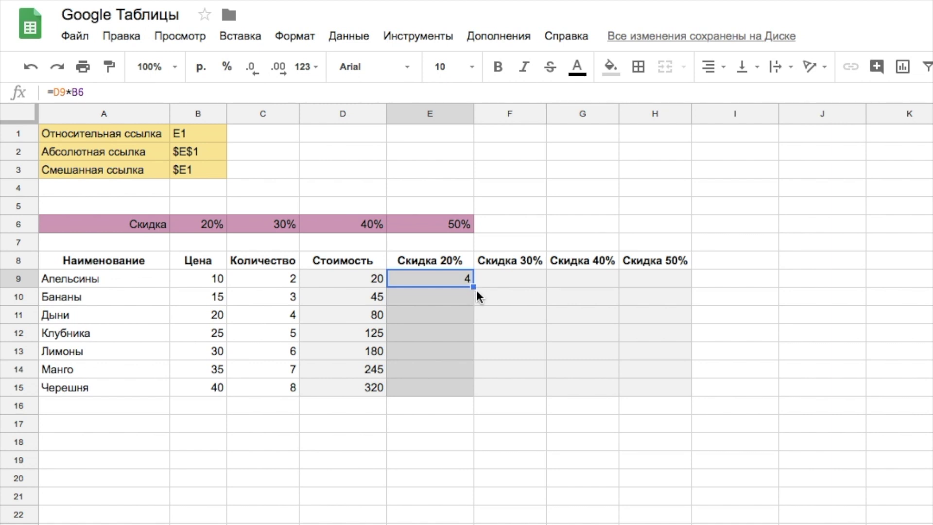
pyautogui.moveTo(473, 285); pyautogui.dragTo(473, 303)
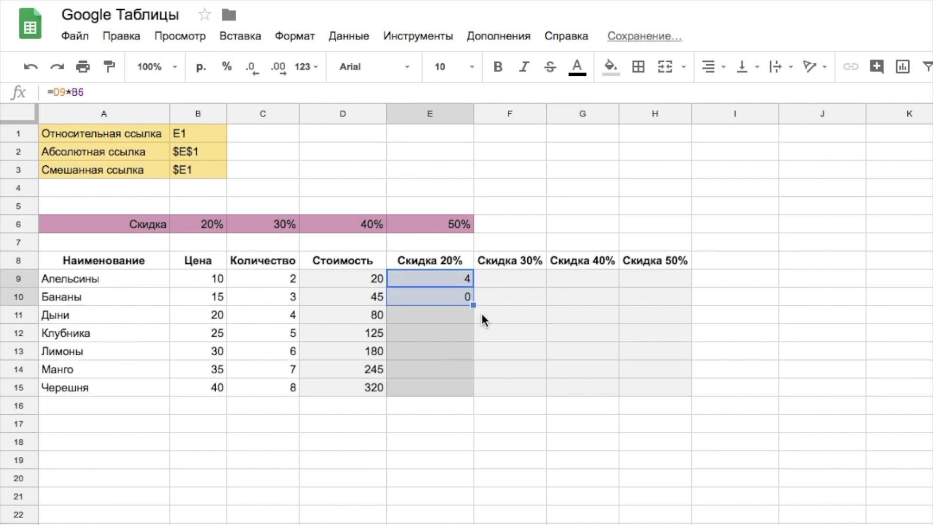
pyautogui.click(439, 302)
pyautogui.click(104, 92)
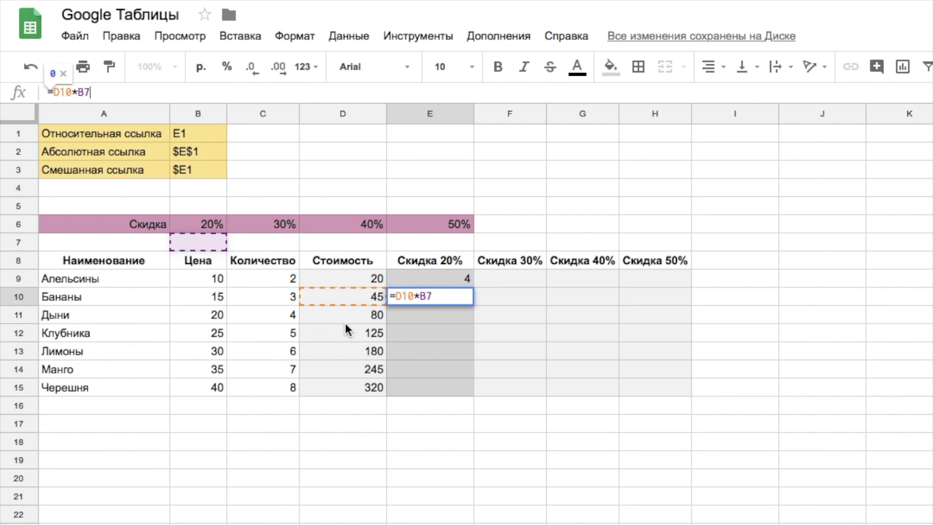
# Step: Make the B6 reference in the E9 formula absolute, so it reads =D9*$B$6
pyautogui.click(452, 279)
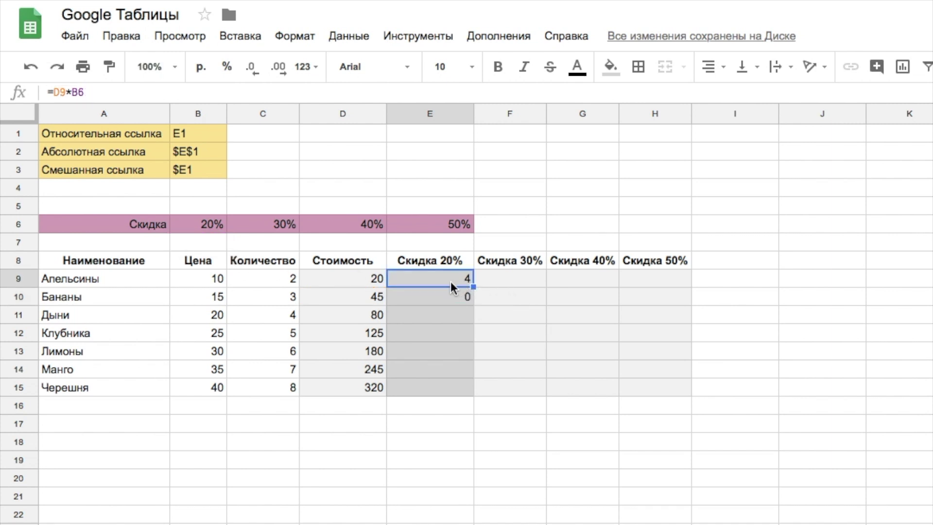
pyautogui.click(131, 90)
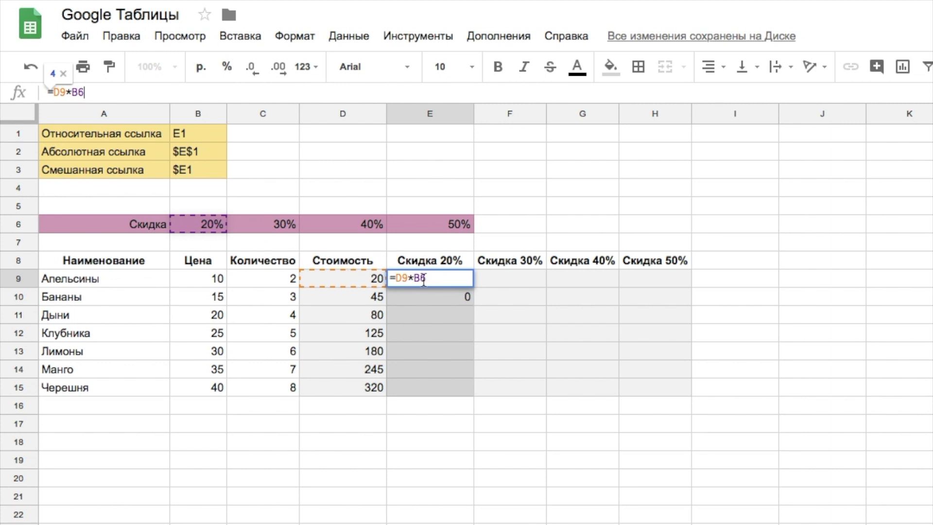
pyautogui.click(438, 278)
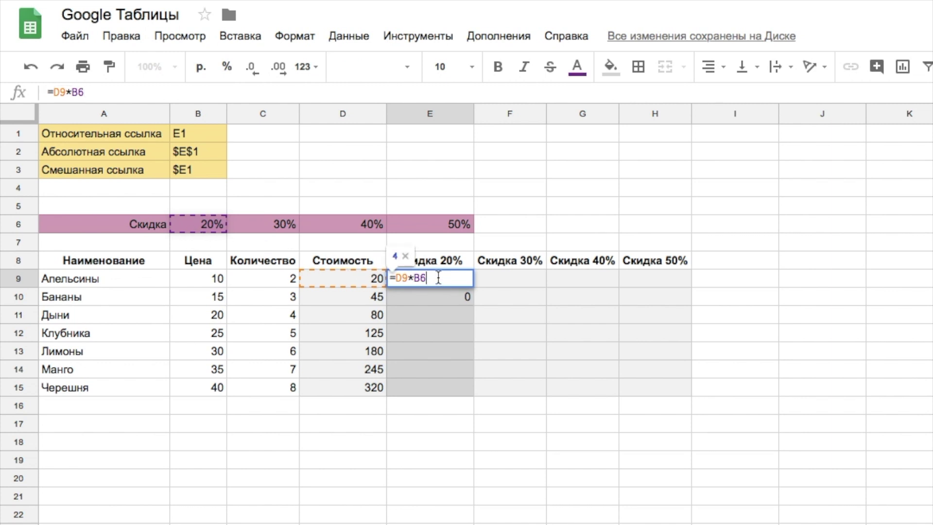
pyautogui.press('F4')
pyautogui.press('Return')
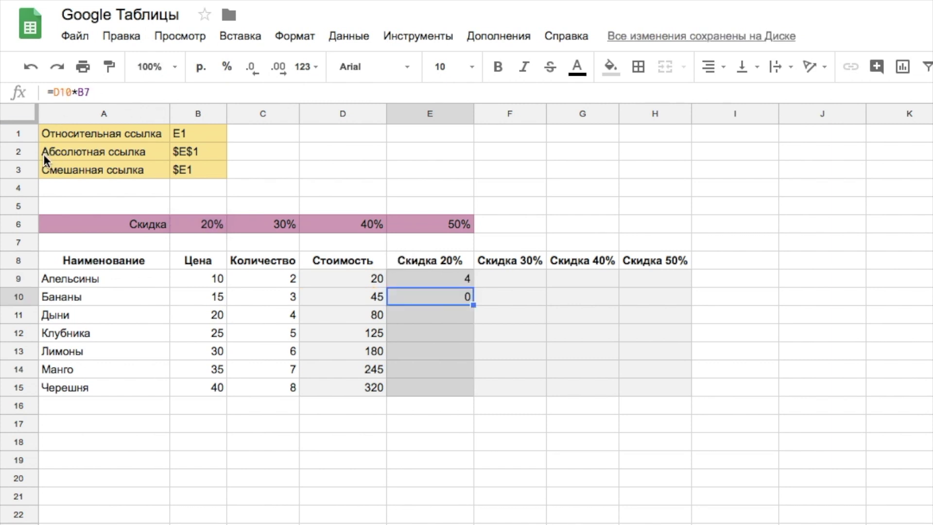
# Step: Fill the 20% discount formula from E9 down to E15 and inspect the references in E12
pyautogui.click(458, 274)
pyautogui.moveTo(473, 286); pyautogui.dragTo(475, 392)
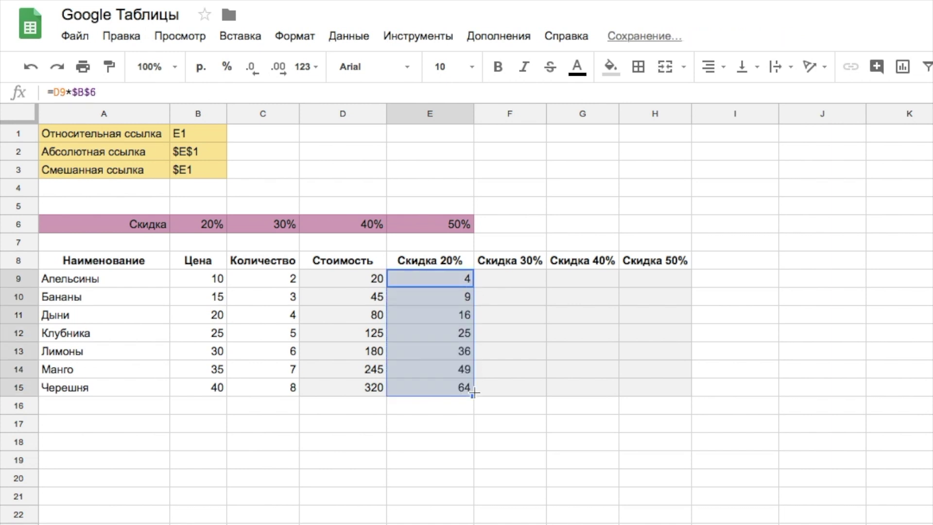
pyautogui.click(453, 333)
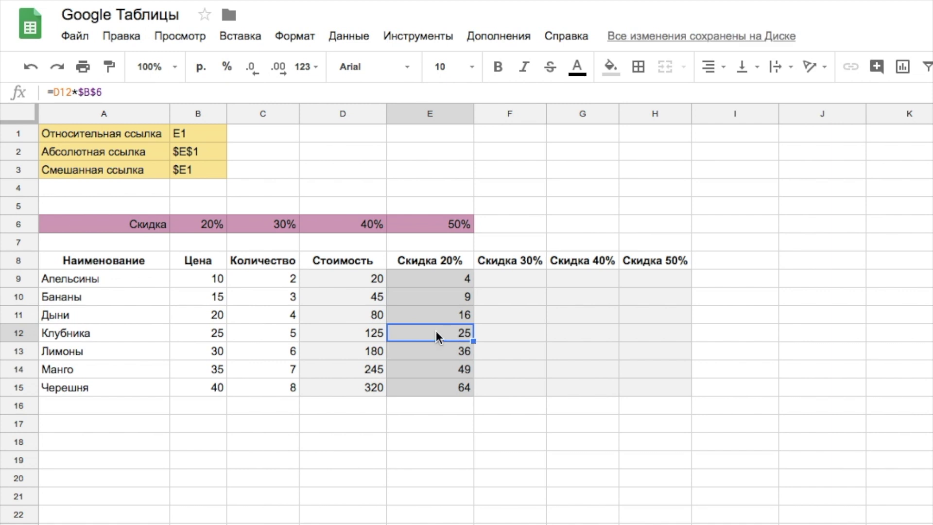
pyautogui.click(125, 92)
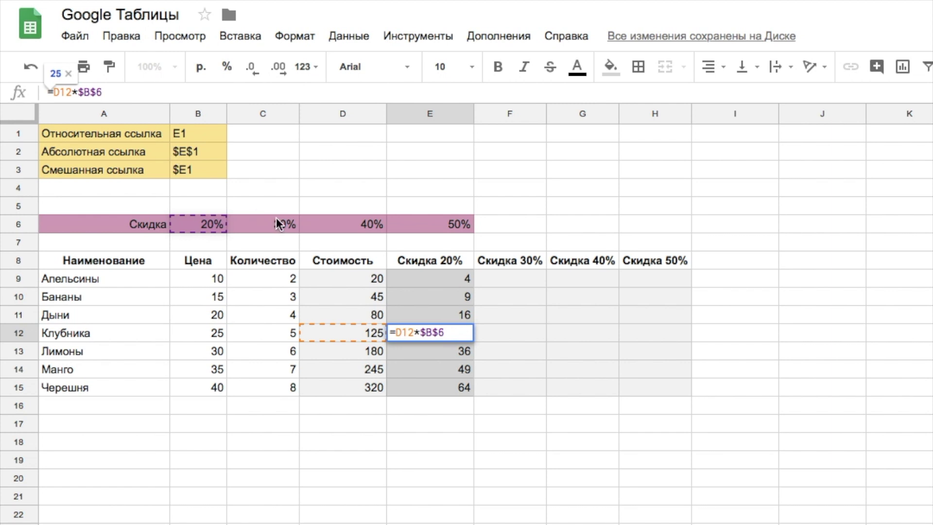
pyautogui.click(544, 348)
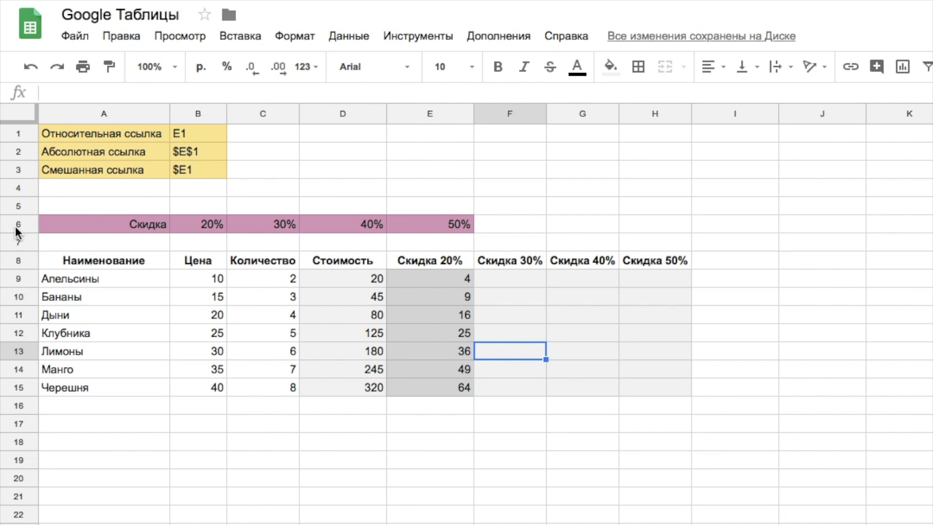
pyautogui.click(518, 285)
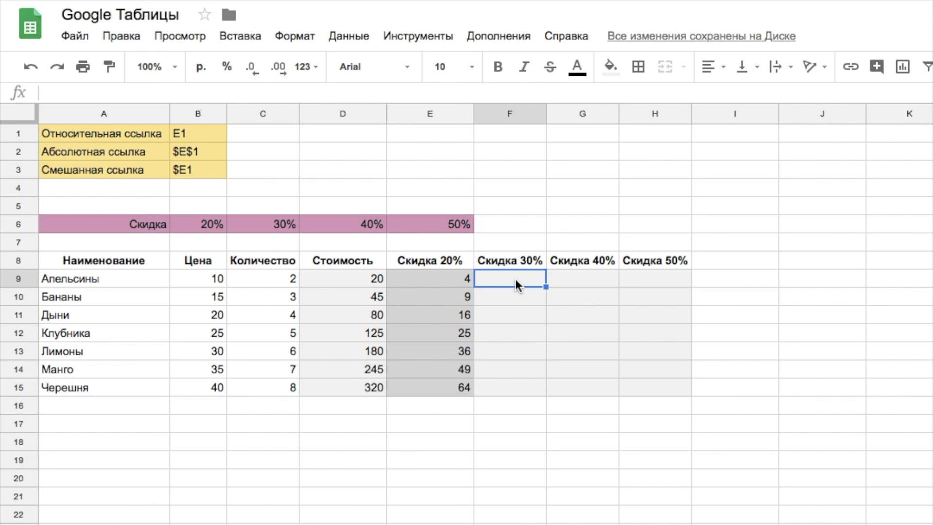
pyautogui.write('=')
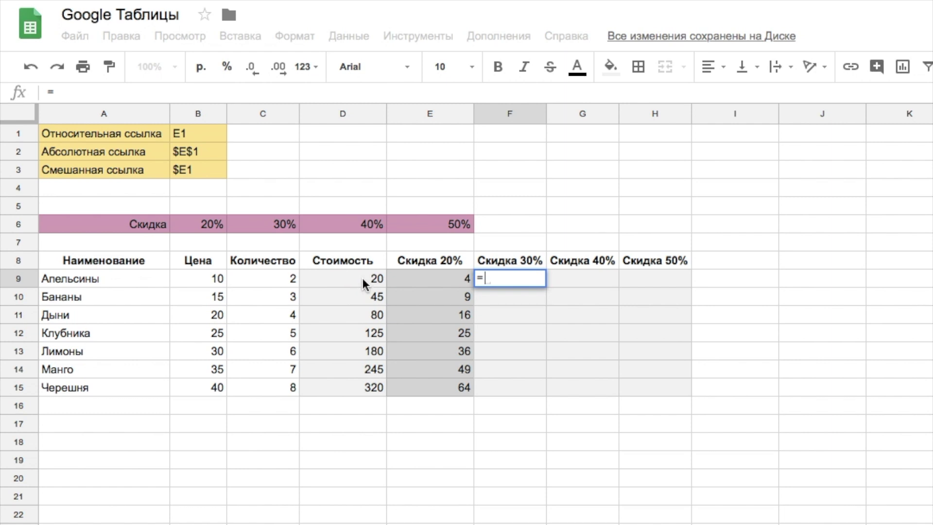
pyautogui.click(343, 278)
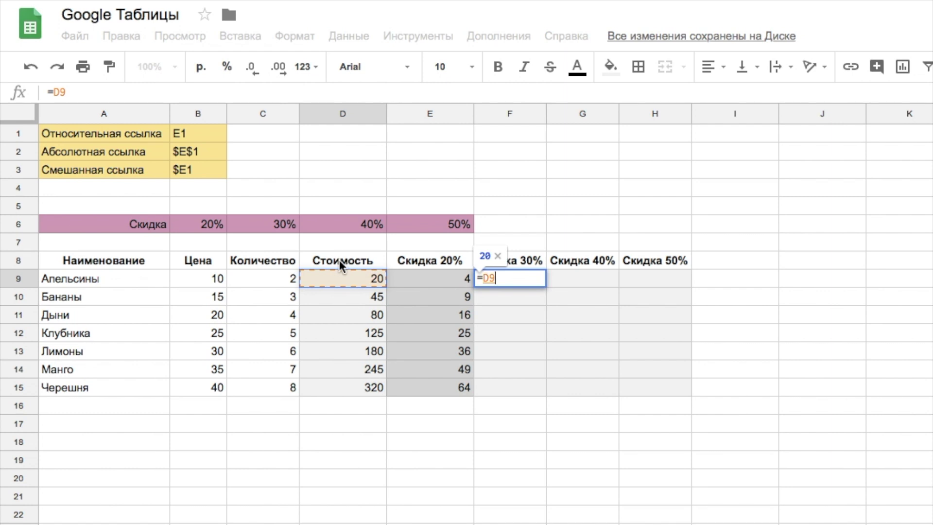
pyautogui.press('F4')
pyautogui.press('F4')
pyautogui.press('F4')
pyautogui.press('Escape')
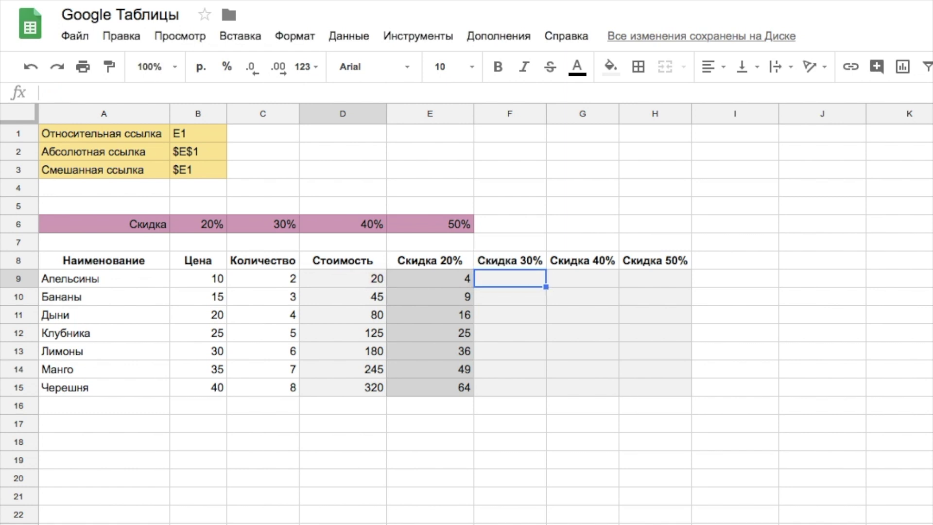
# Step: Enter the 30% discount formula =$D9*C$6 in cell F9, using mixed references for the cost and the discount rate
pyautogui.write('=')
pyautogui.click(339, 275)
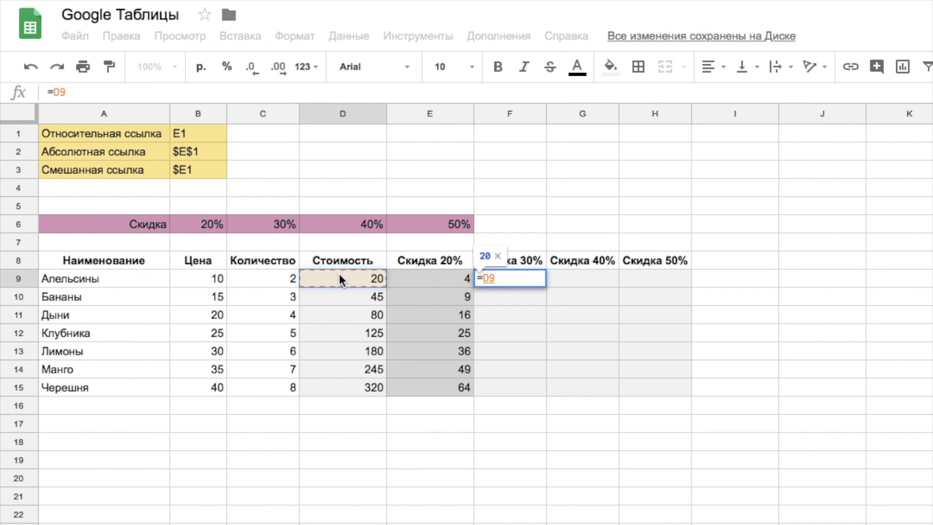
pyautogui.press('F4')
pyautogui.press('F4')
pyautogui.press('F4')
pyautogui.press('F4')
pyautogui.press('F4')
pyautogui.press('F4')
pyautogui.press('F4')
pyautogui.write('*')
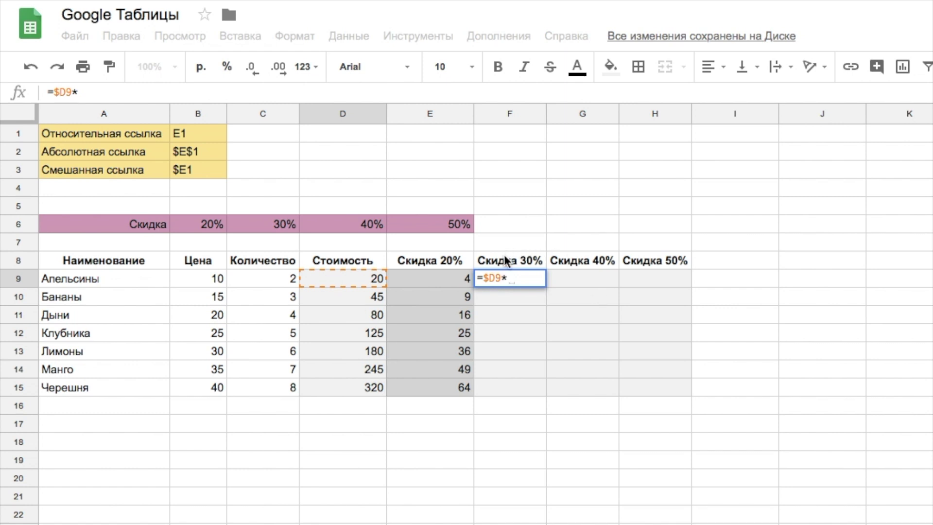
pyautogui.click(272, 222)
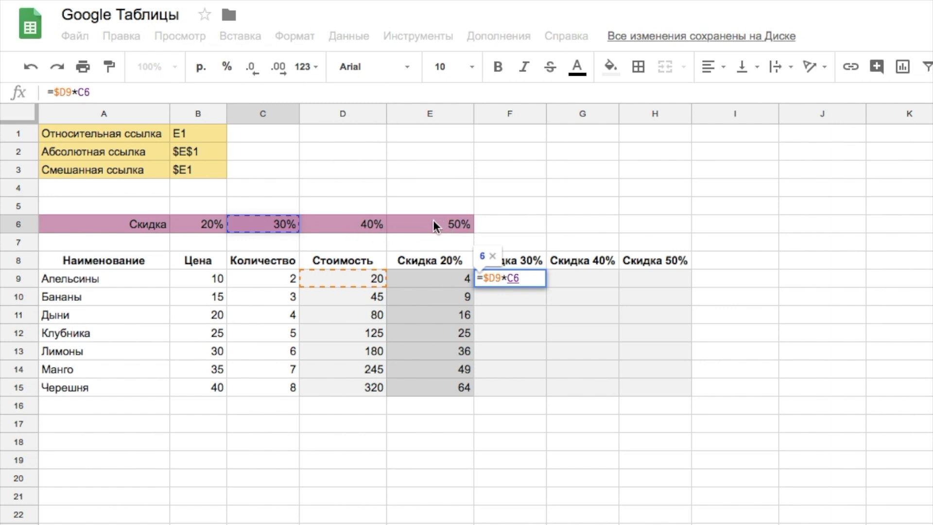
pyautogui.press('F4')
pyautogui.press('F4')
pyautogui.press('Return')
# Step: Fill the F9 formula across the range F9:H15 and examine the references in F12 and G13
pyautogui.click(531, 282)
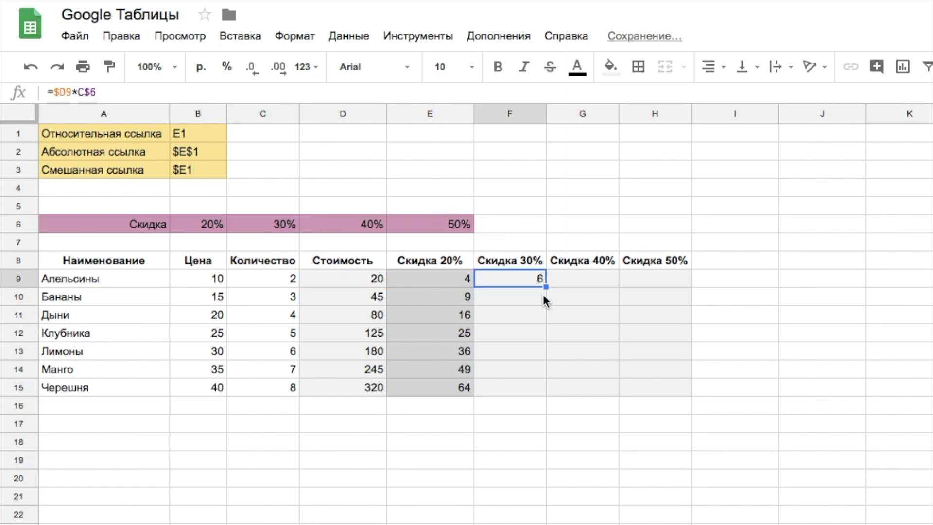
pyautogui.moveTo(545, 288); pyautogui.dragTo(659, 392)
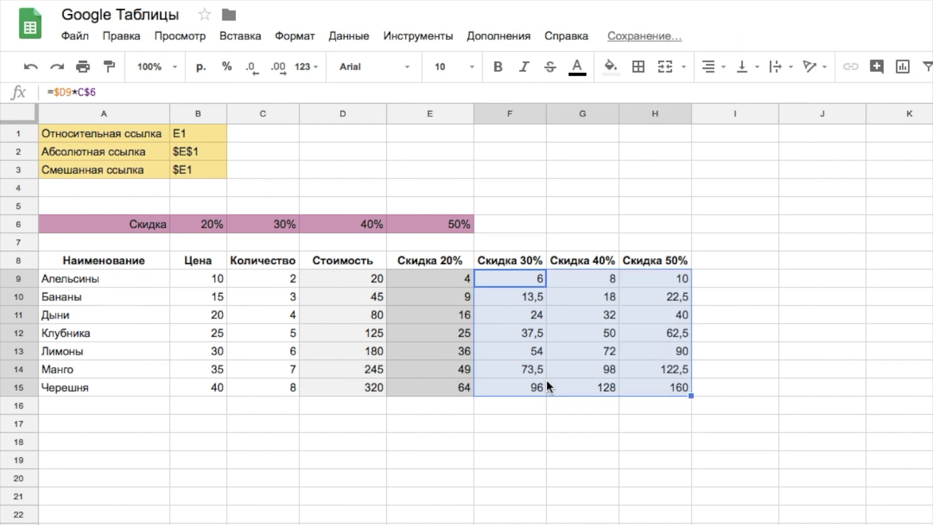
pyautogui.click(521, 340)
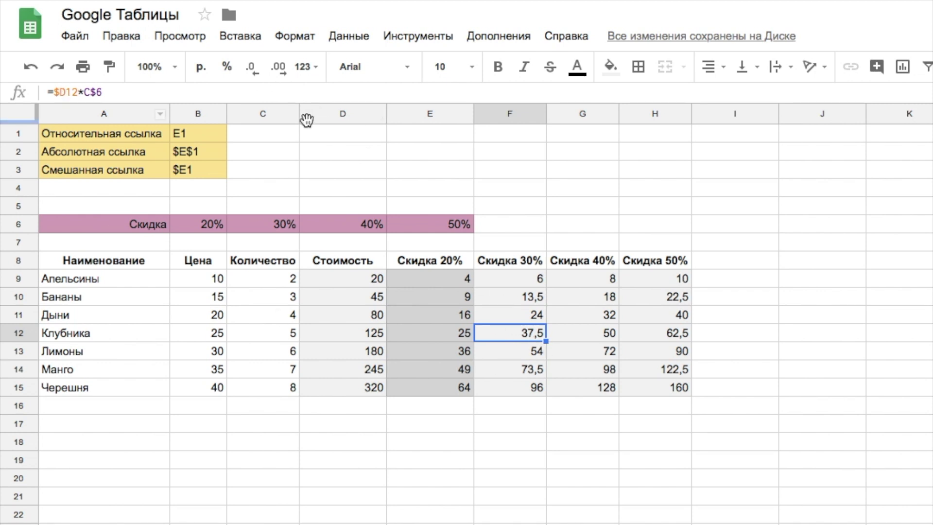
pyautogui.press('F2')
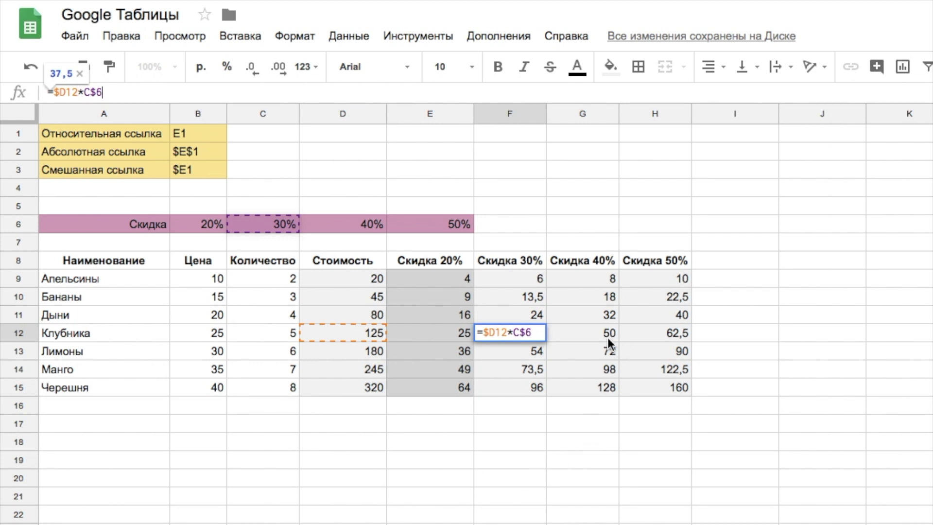
pyautogui.click(607, 354)
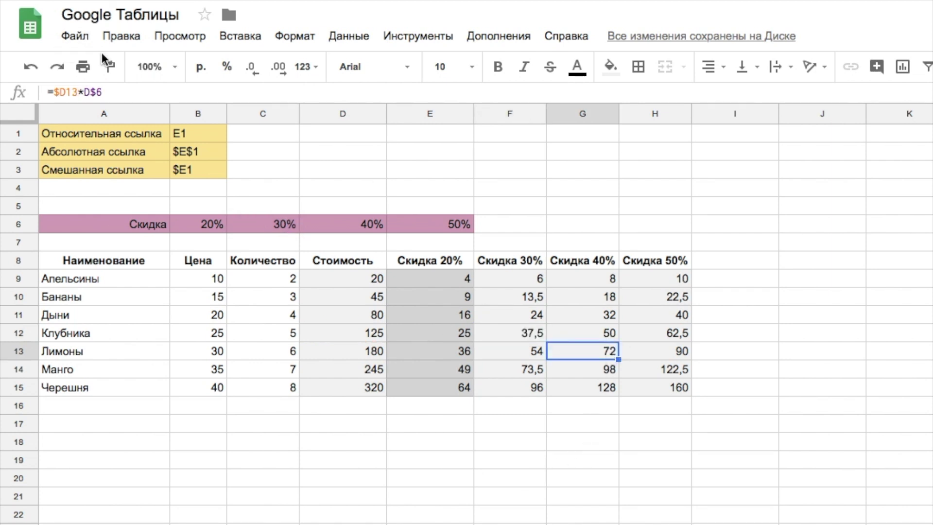
# Step: Examine the mixed references in the discount formulas of cells G13, H10 and F9
pyautogui.press('Return')
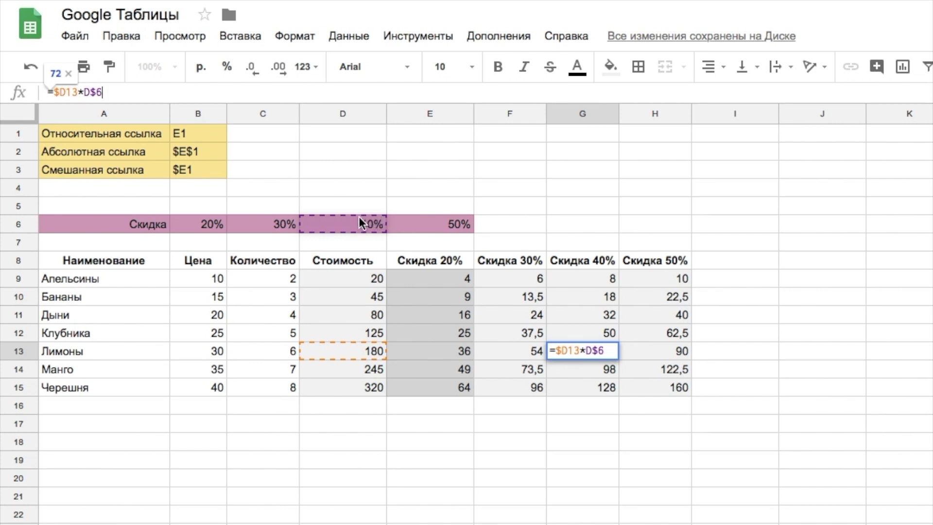
pyautogui.click(673, 296)
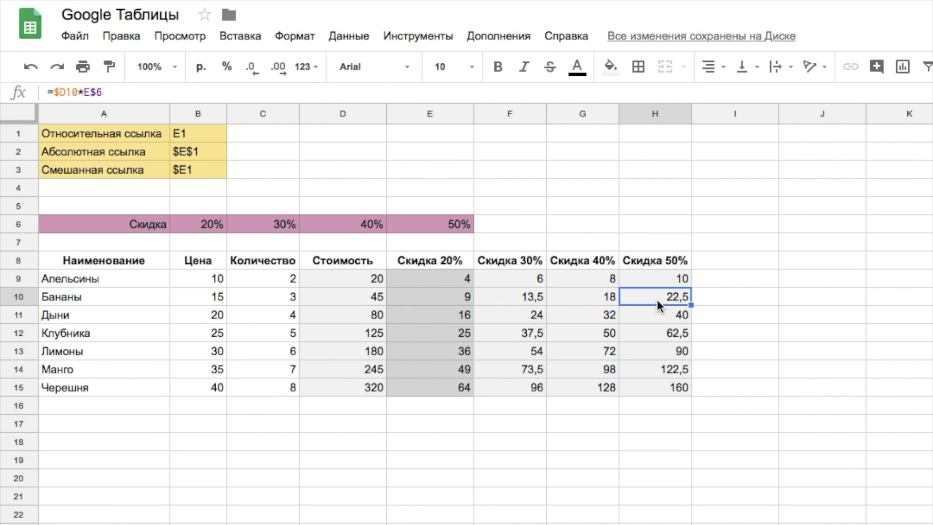
pyautogui.click(214, 91)
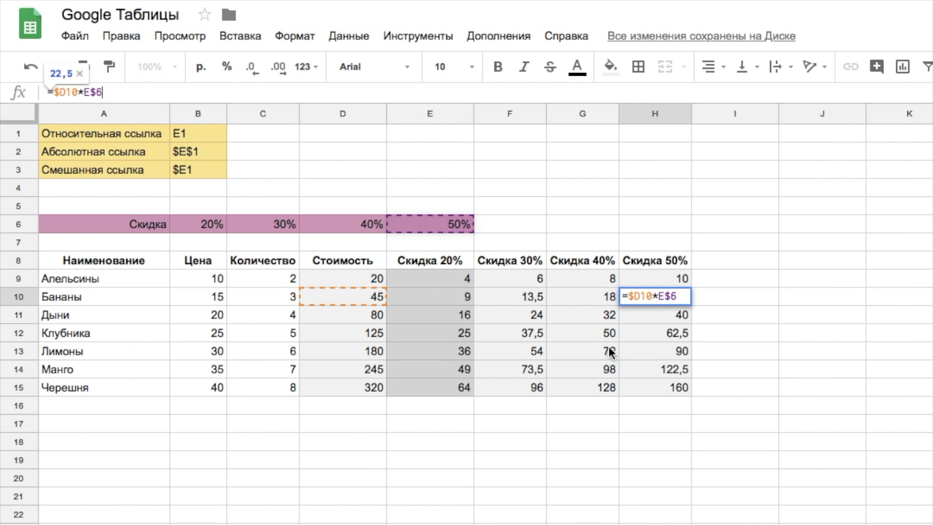
pyautogui.click(525, 278)
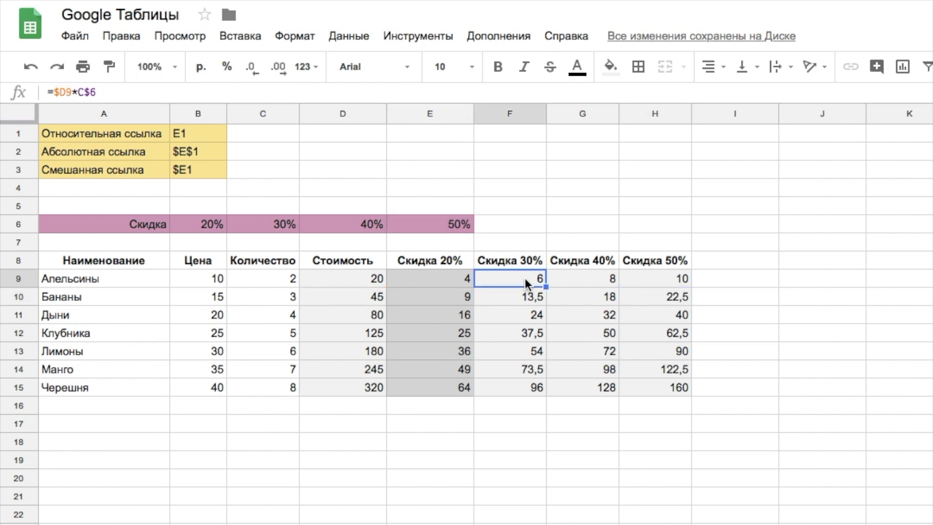
pyautogui.click(117, 94)
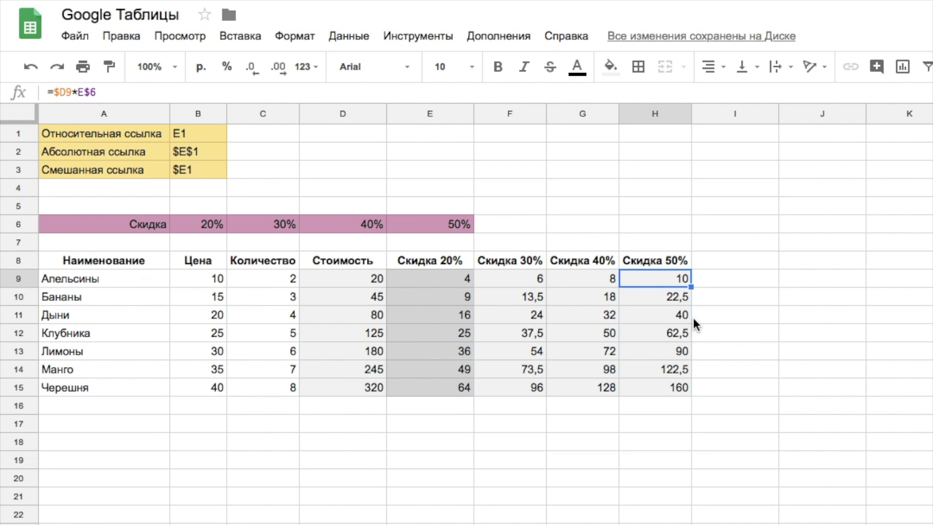
# Step: Copy cell H9 into I9 and compare the references in the two formulas
pyautogui.hotkey('ctrl', 'c')
pyautogui.click(736, 279)
pyautogui.hotkey('ctrl', 'v')
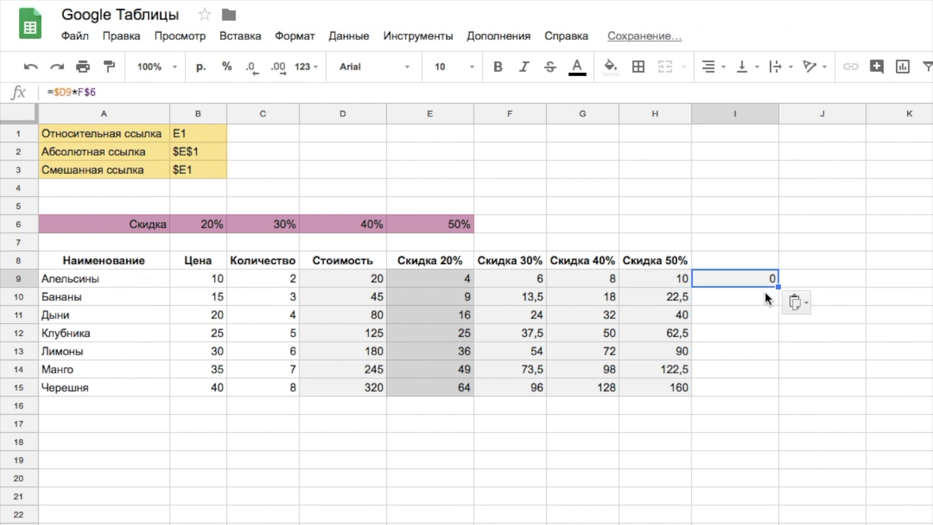
pyautogui.click(665, 281)
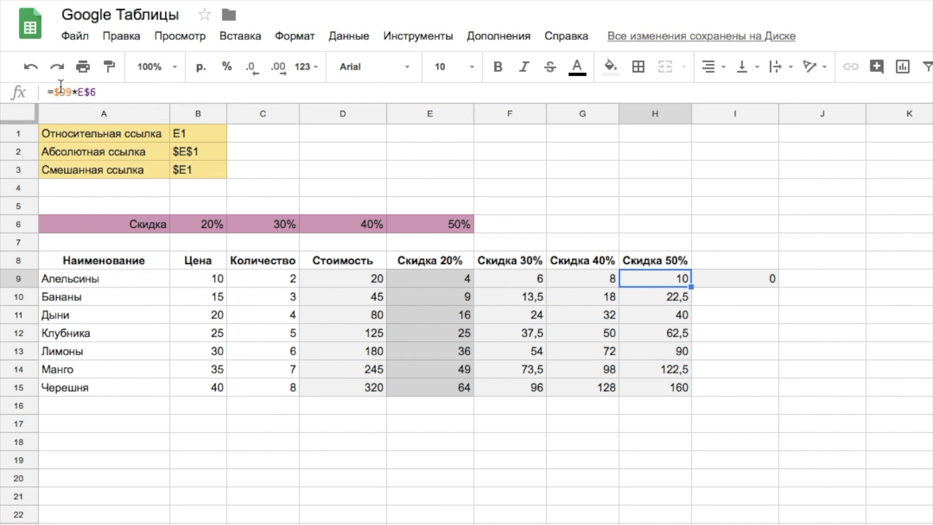
pyautogui.click(730, 284)
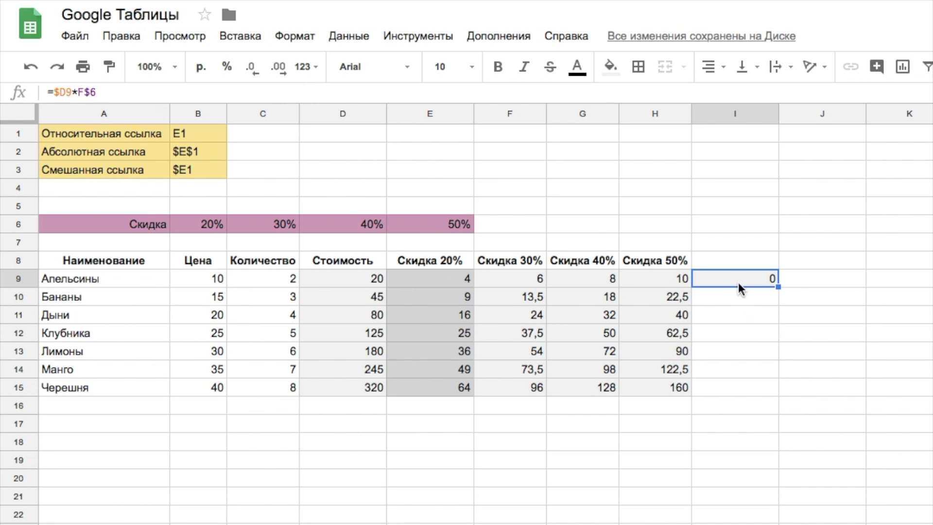
# Step: Copy the formula text from inside cell H9, check the references in I9 and clear I9
pyautogui.click(672, 279)
pyautogui.click(142, 91)
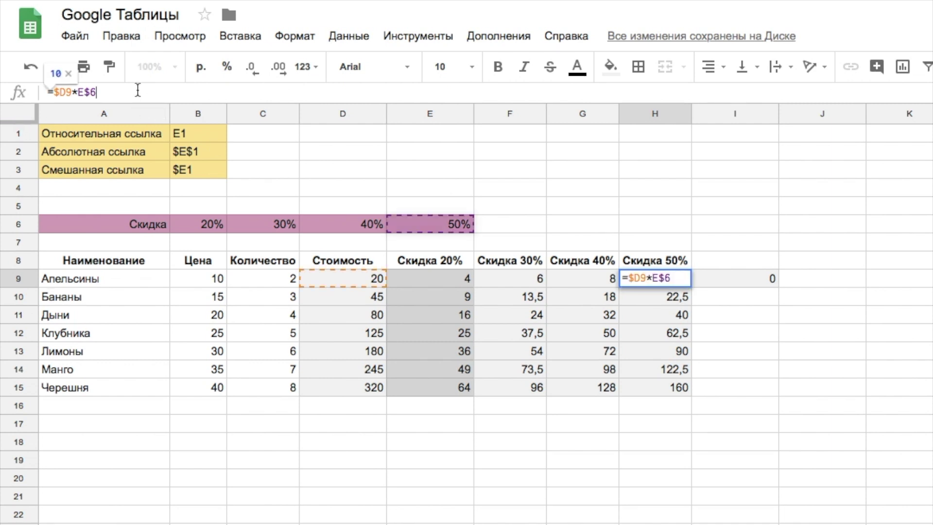
pyautogui.moveTo(109, 91); pyautogui.dragTo(36, 90)
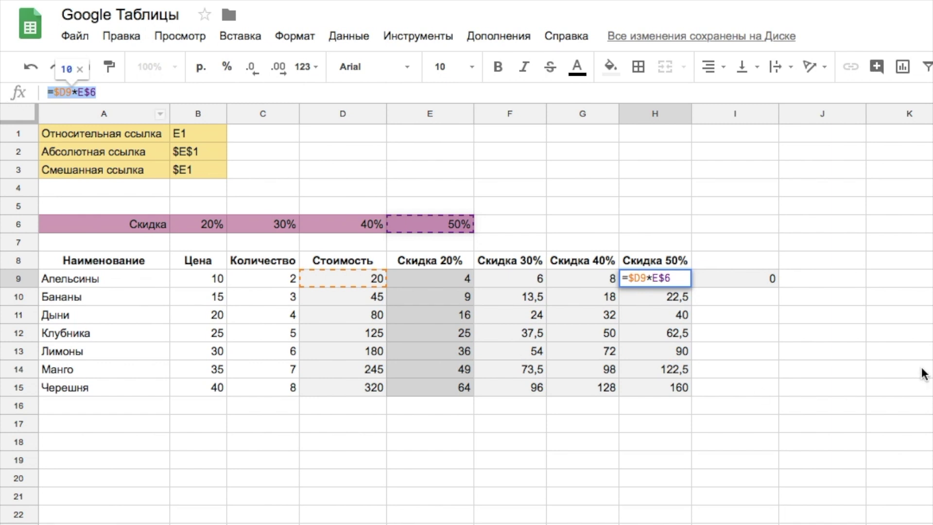
pyautogui.click(747, 277)
pyautogui.doubleClick(747, 277)
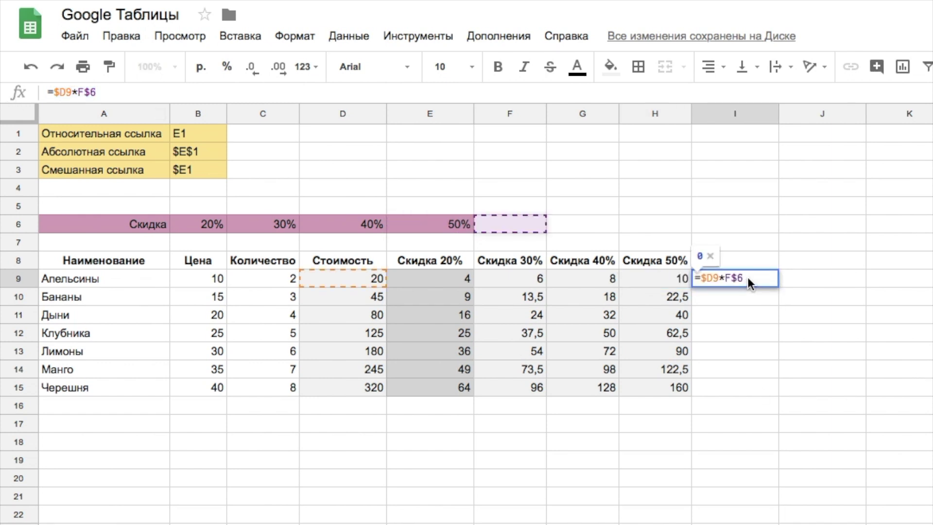
pyautogui.press('Escape')
pyautogui.press('Delete')
# Step: Paste the copied formula text =$D9*E$6 into cell I9 and compare it with the formula in H9
pyautogui.doubleClick(757, 281)
pyautogui.write('=$D9*E$6')
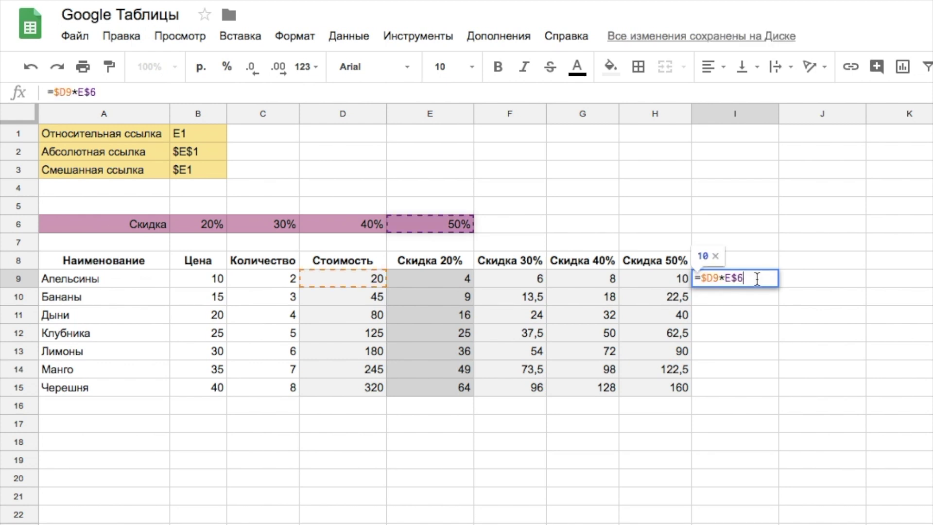
pyautogui.press('Return')
pyautogui.press('Up')
pyautogui.press('Left')
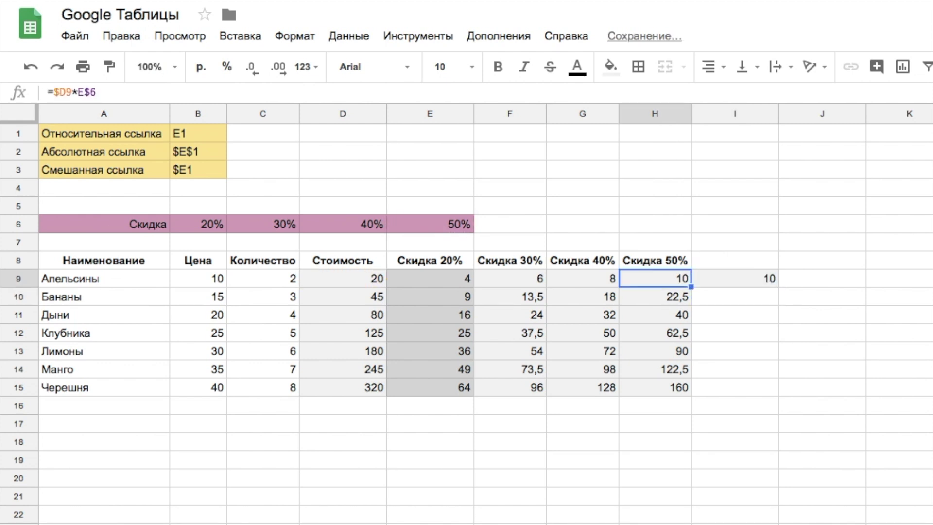
pyautogui.press('Right')
pyautogui.press('Left')
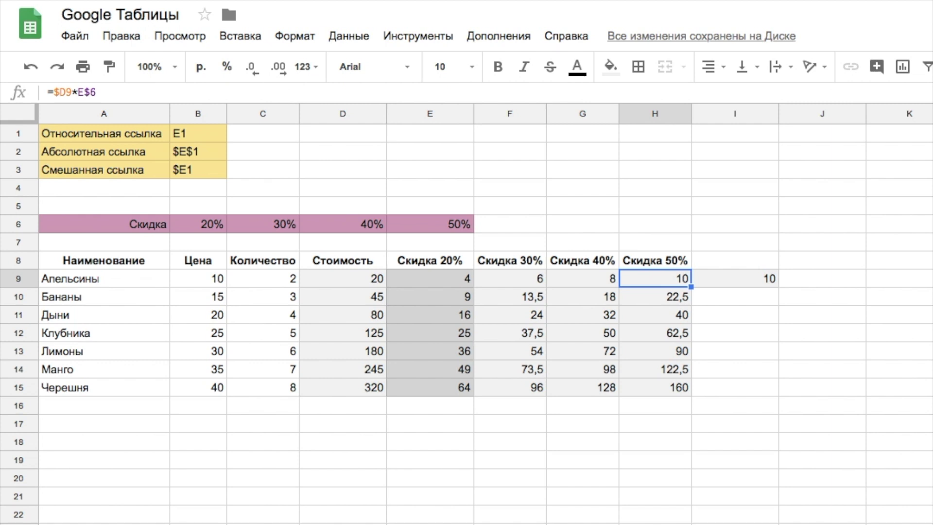
pyautogui.press('Right')
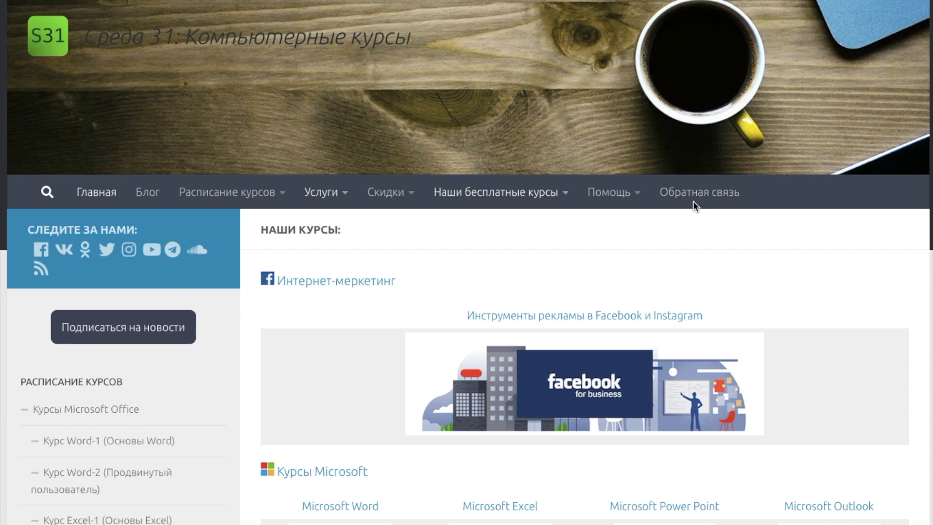
# Step: Look through the course list on the Среда 31 website, down to the Apple iWork courses
pyautogui.scroll(-1, 694, 201)
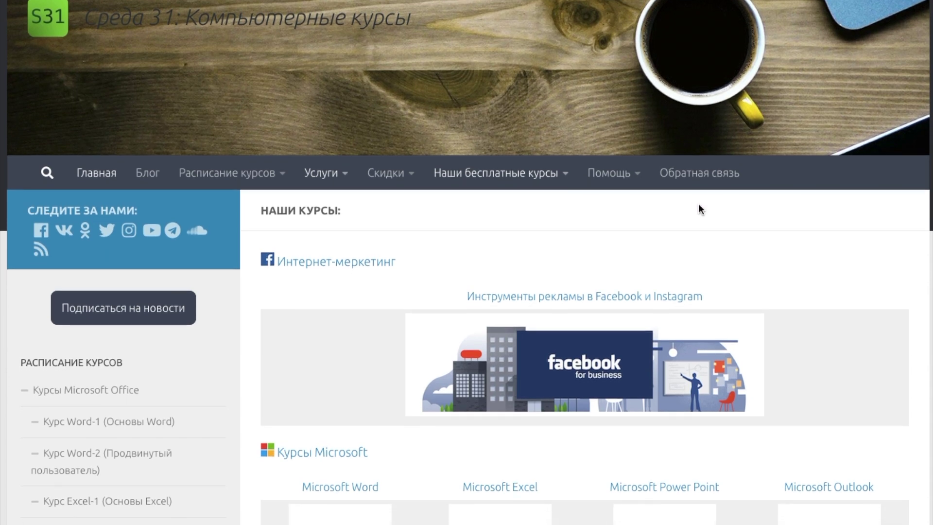
pyautogui.scroll(-2, 699, 204)
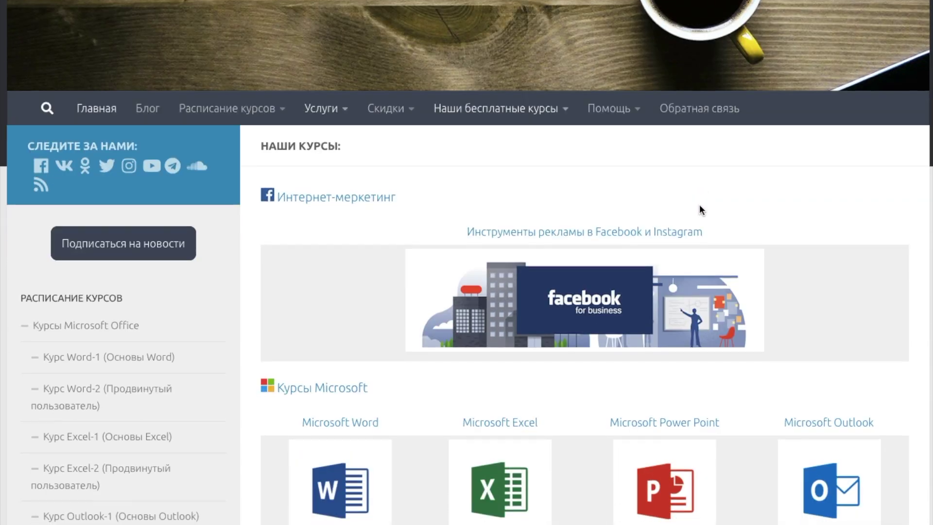
pyautogui.scroll(-3, 699, 204)
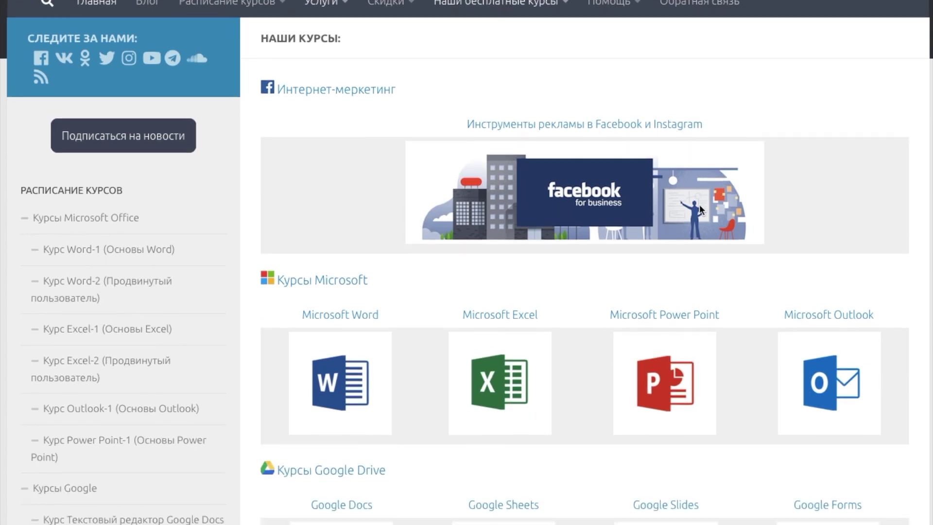
pyautogui.scroll(-4, 699, 204)
pyautogui.scroll(-4, 699, 205)
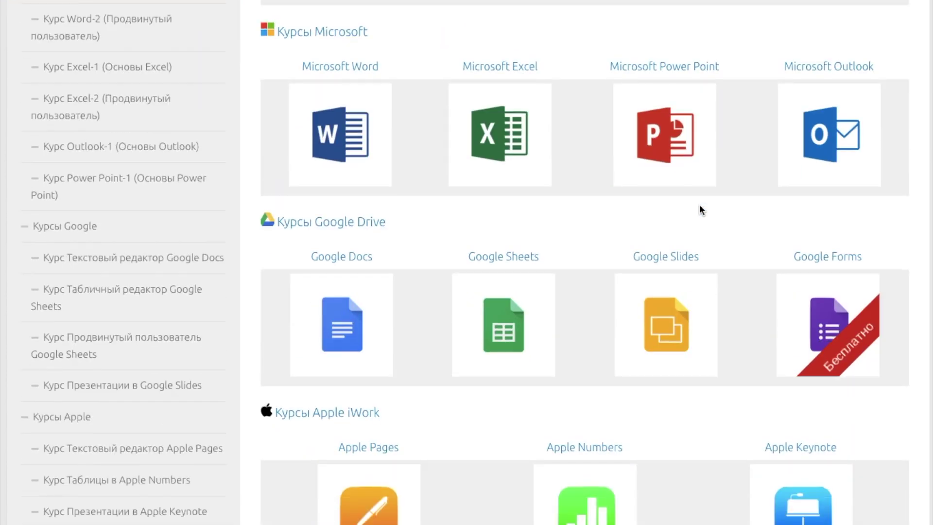
pyautogui.scroll(-2, 700, 206)
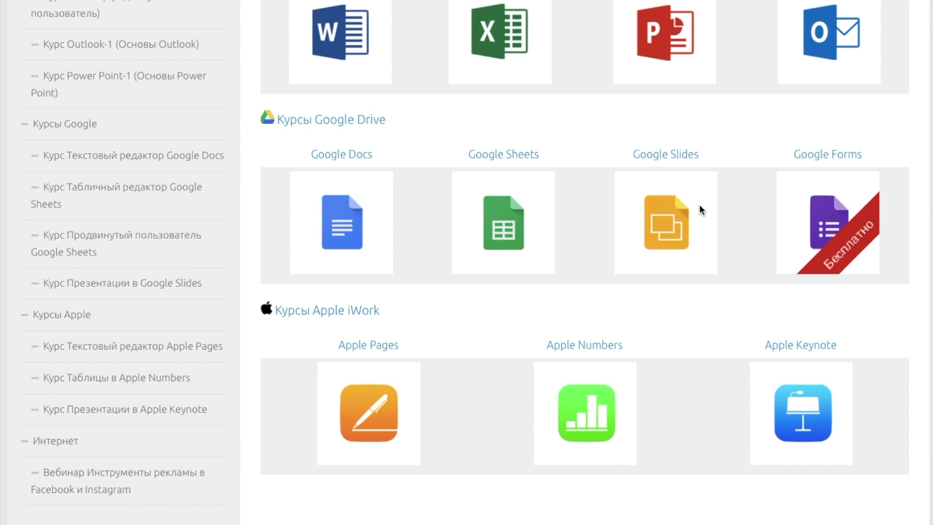